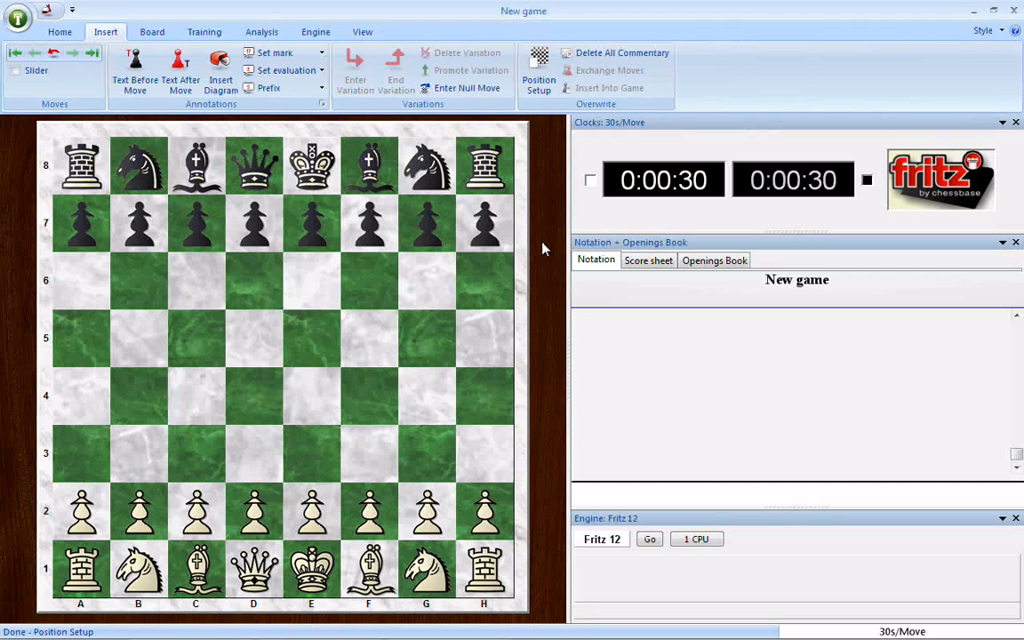
{"action": "left_click", "coordinate": [60, 33]}
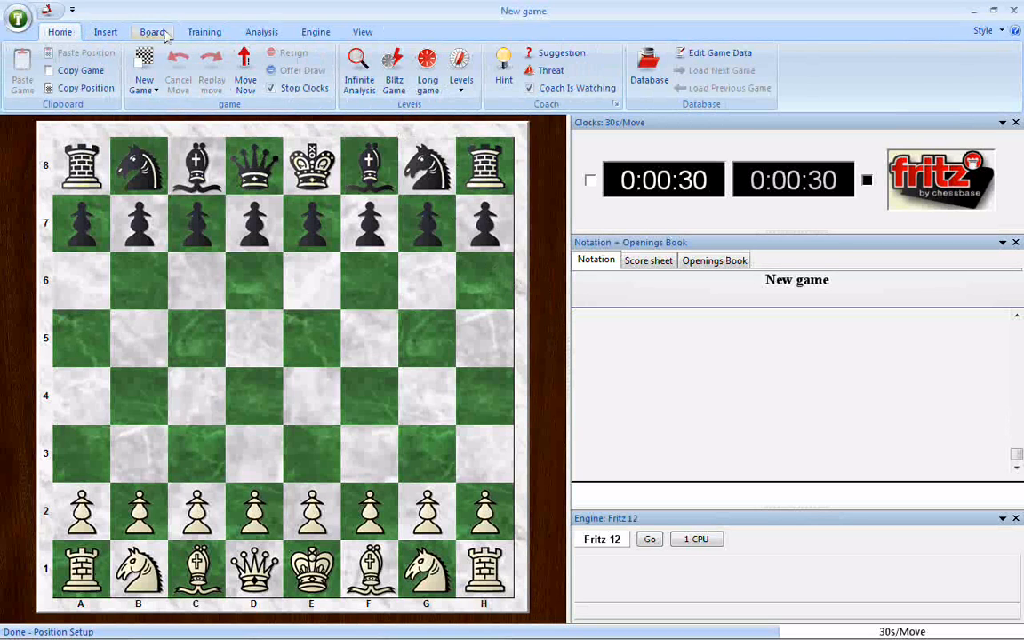
{"action": "left_click", "coordinate": [111, 37]}
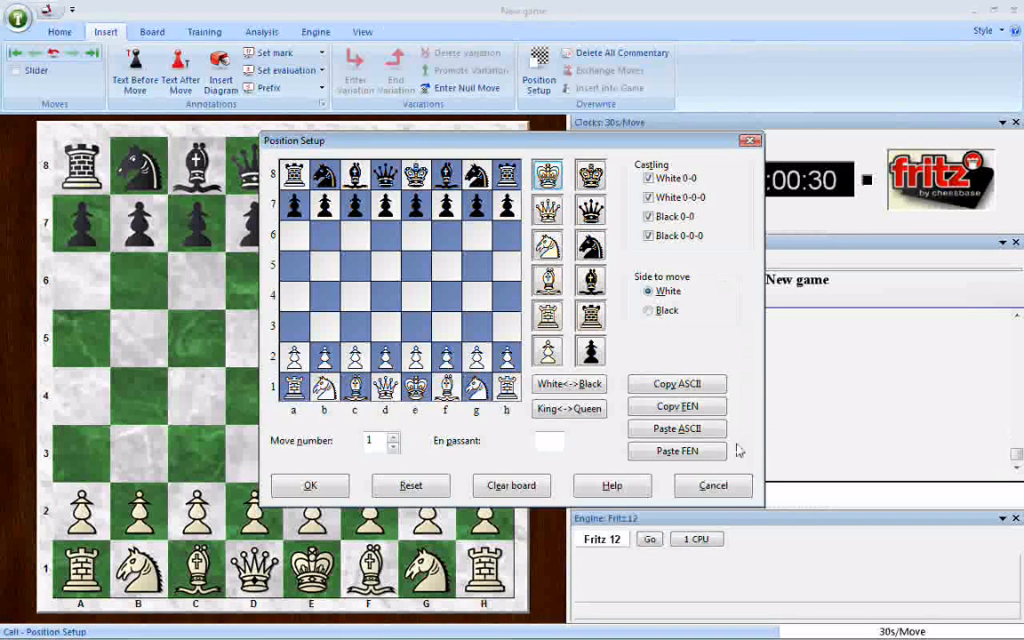
{"action": "left_click", "coordinate": [715, 486]}
{"action": "left_click", "coordinate": [537, 62]}
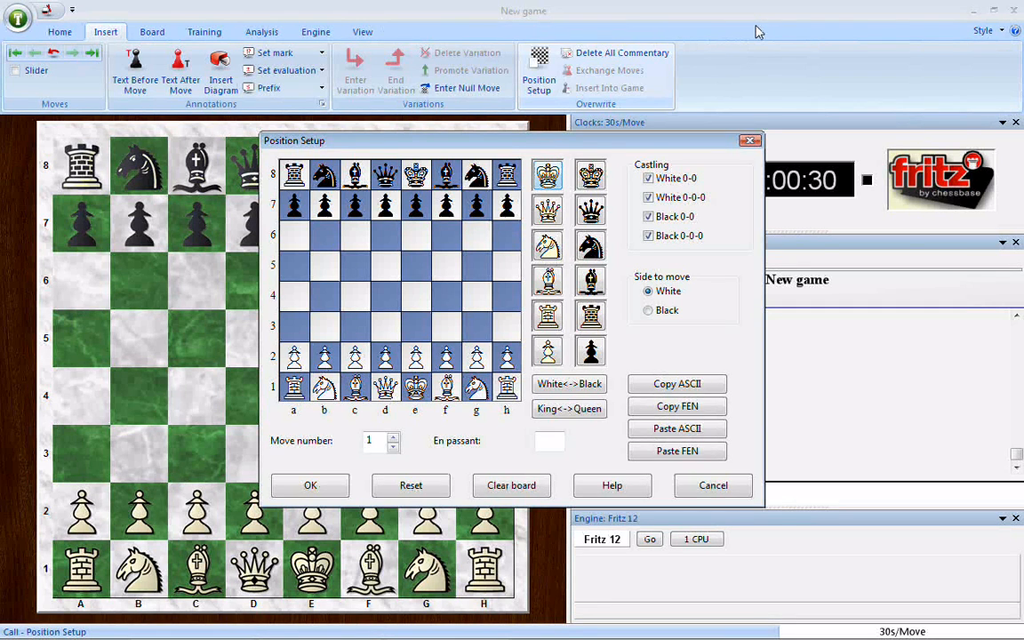
{"action": "left_click", "coordinate": [749, 139]}
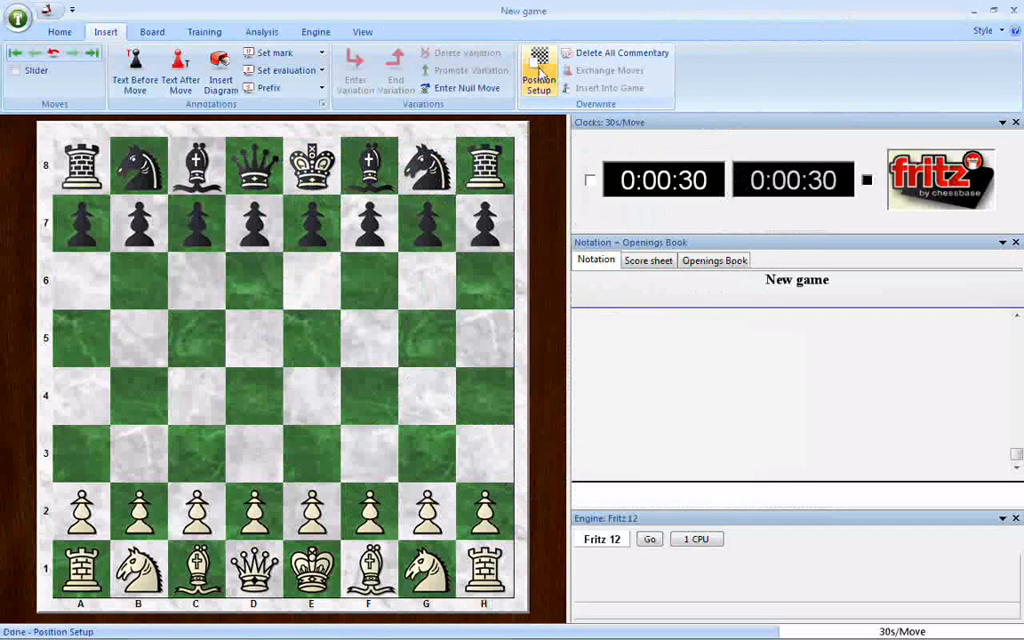
Clear the board in the position setup and place the white king on g1.
{"action": "left_click", "coordinate": [542, 73]}
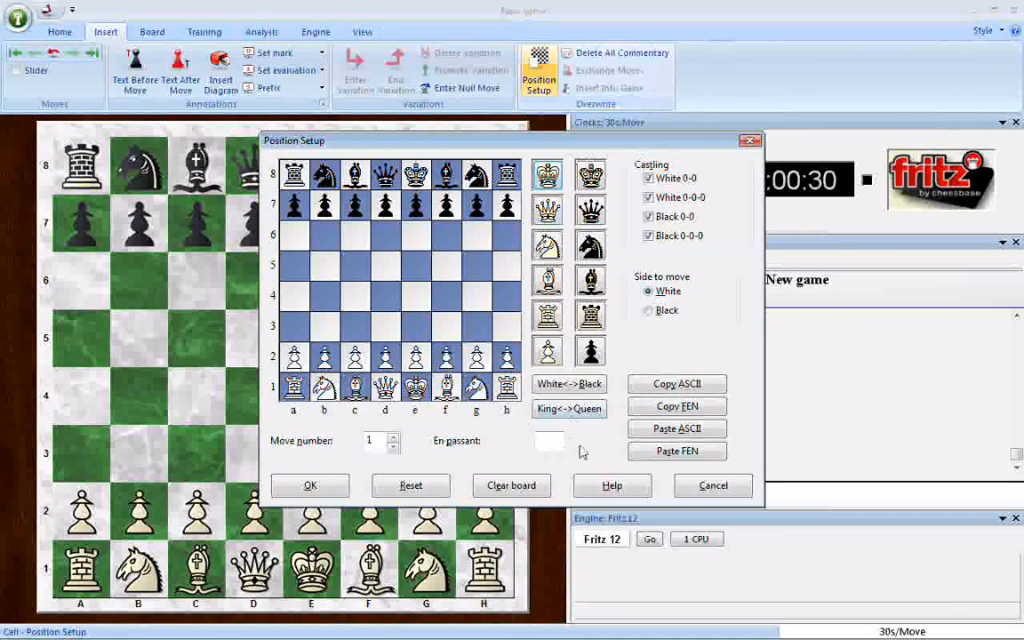
{"action": "left_click", "coordinate": [516, 488]}
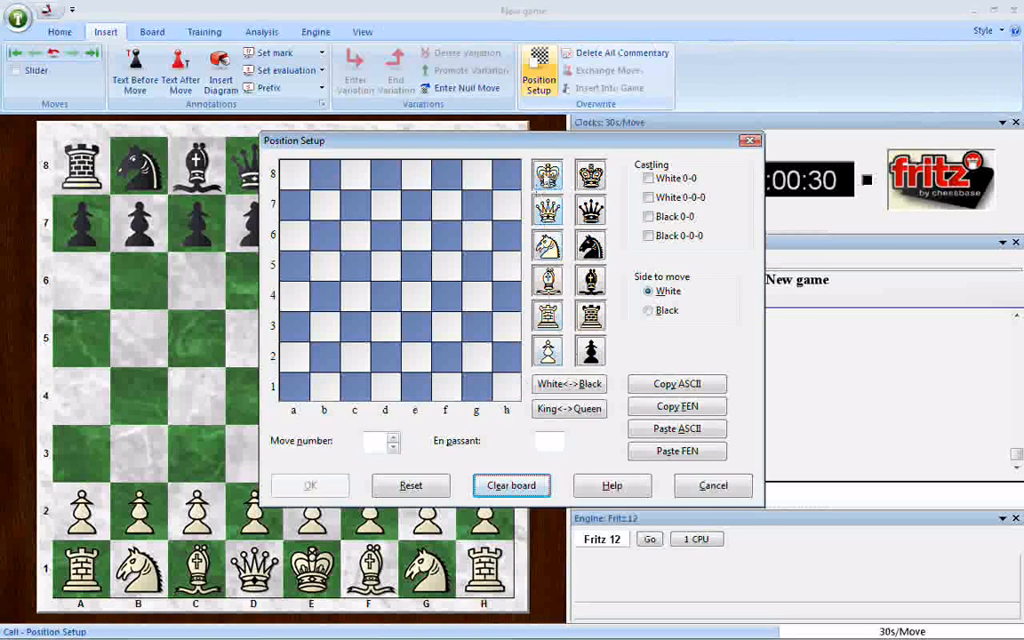
{"action": "left_click", "coordinate": [537, 164]}
{"action": "left_click", "coordinate": [476, 388]}
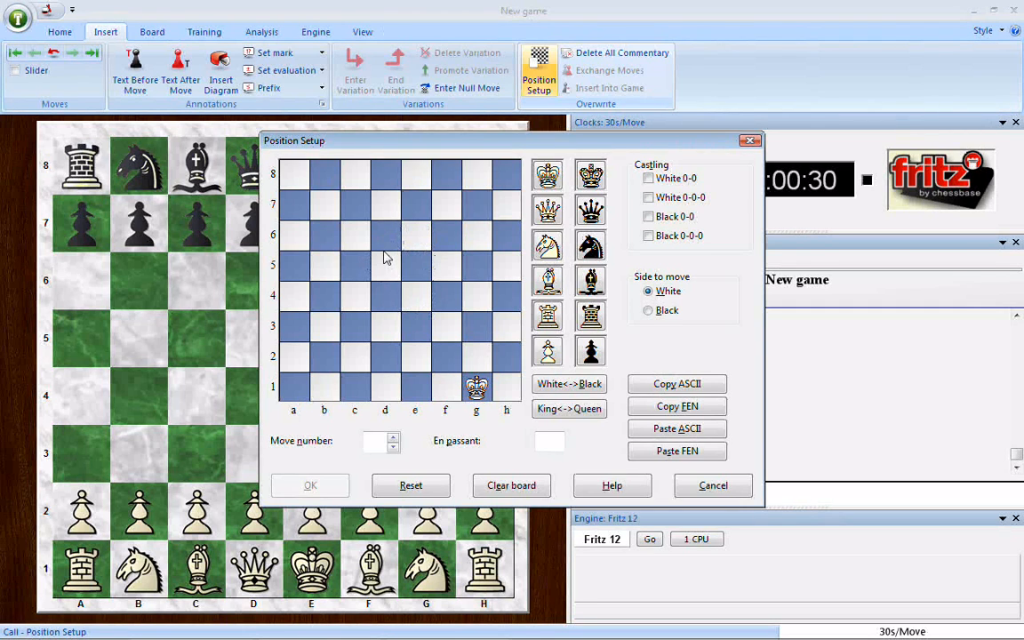
Try placing and removing kings of both colours on e7, and moving the white king to f1 and back to g1.
{"action": "left_click", "coordinate": [414, 208]}
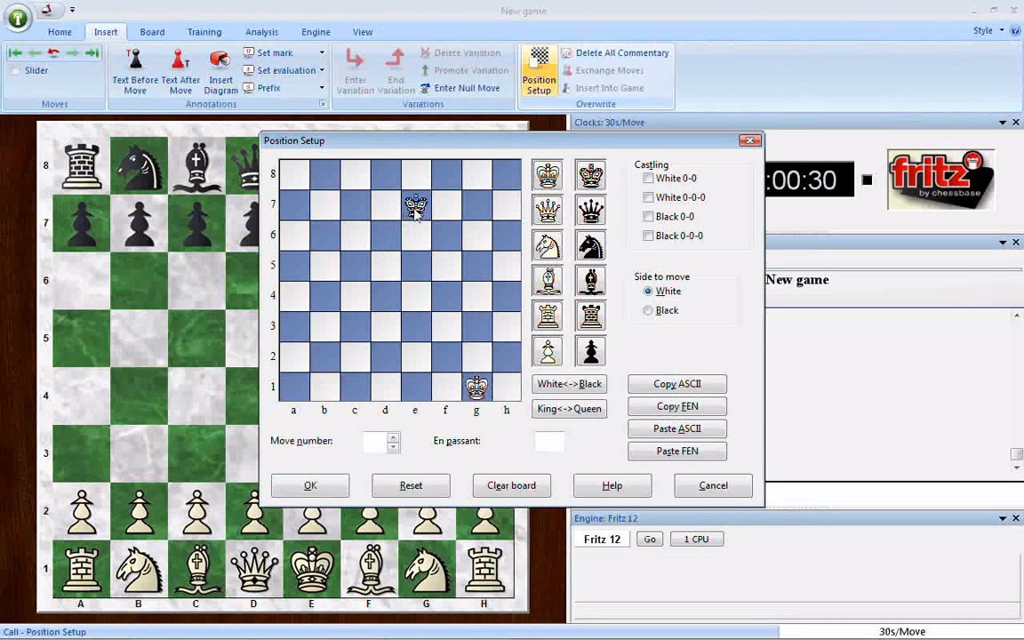
{"action": "left_click", "coordinate": [415, 210]}
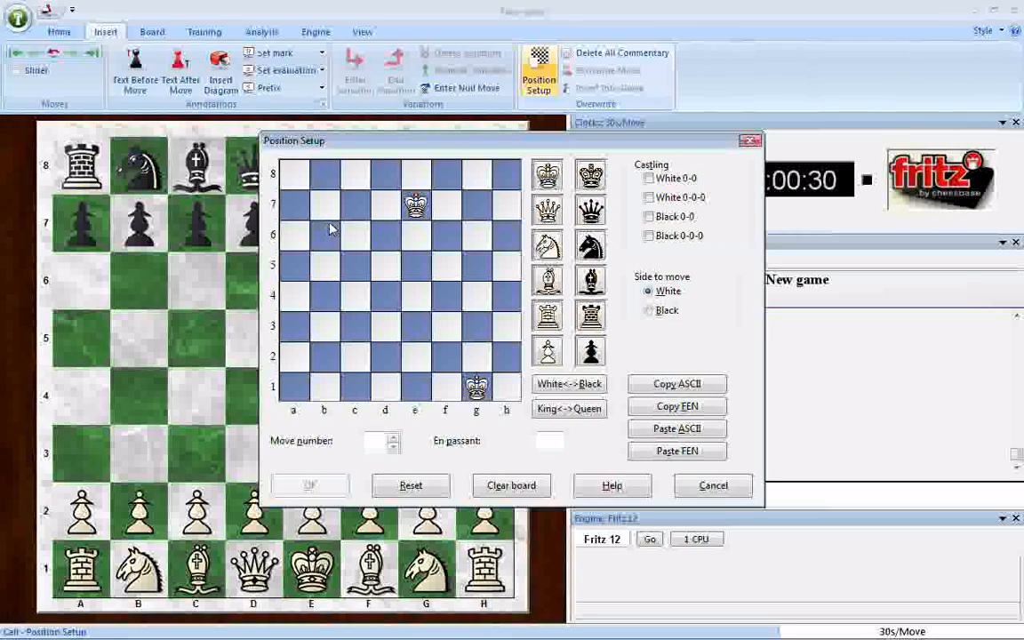
{"action": "left_click", "coordinate": [420, 212]}
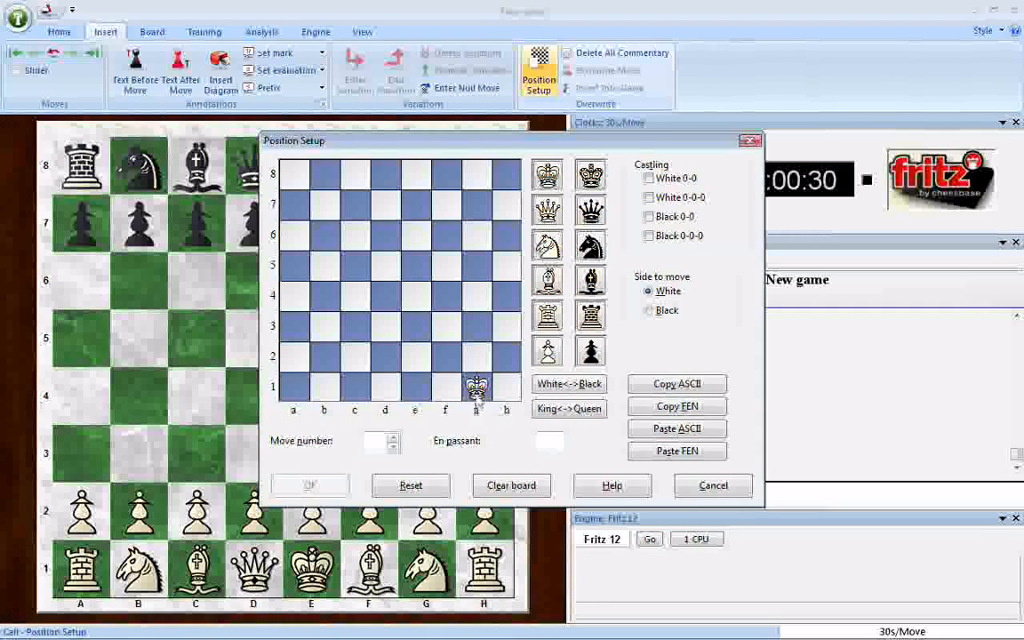
{"action": "left_click", "coordinate": [476, 391]}
{"action": "left_click", "coordinate": [450, 390]}
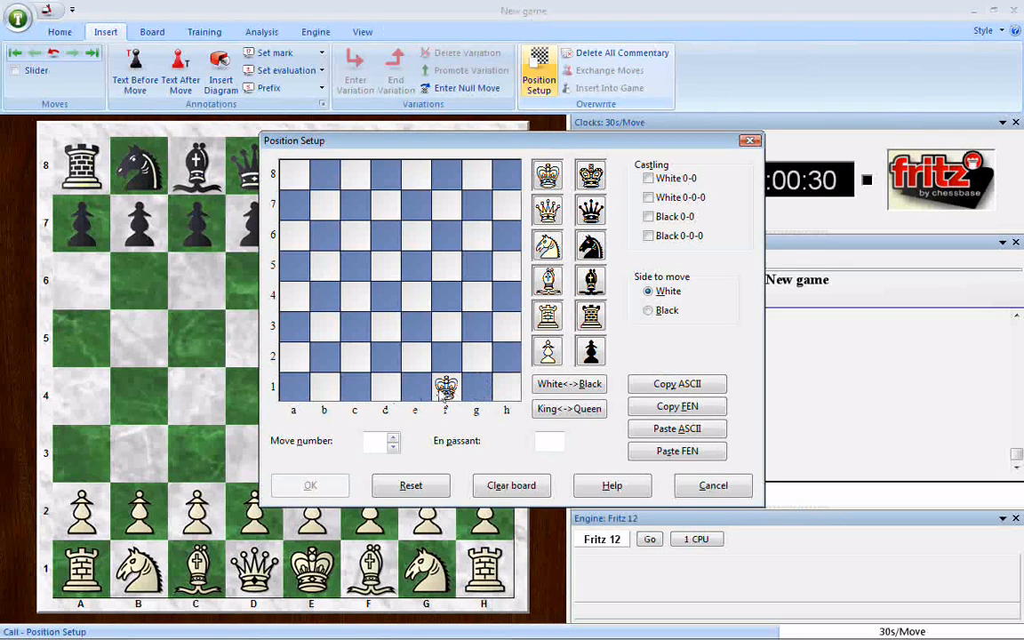
{"action": "left_click", "coordinate": [448, 391]}
{"action": "left_click", "coordinate": [480, 392]}
Place white pawns on h2, g3, f2, c3 and b2.
{"action": "left_click", "coordinate": [549, 361]}
{"action": "left_click", "coordinate": [509, 360]}
{"action": "left_click", "coordinate": [484, 338]}
{"action": "left_click", "coordinate": [447, 357]}
{"action": "left_click", "coordinate": [356, 327]}
{"action": "left_click", "coordinate": [325, 357]}
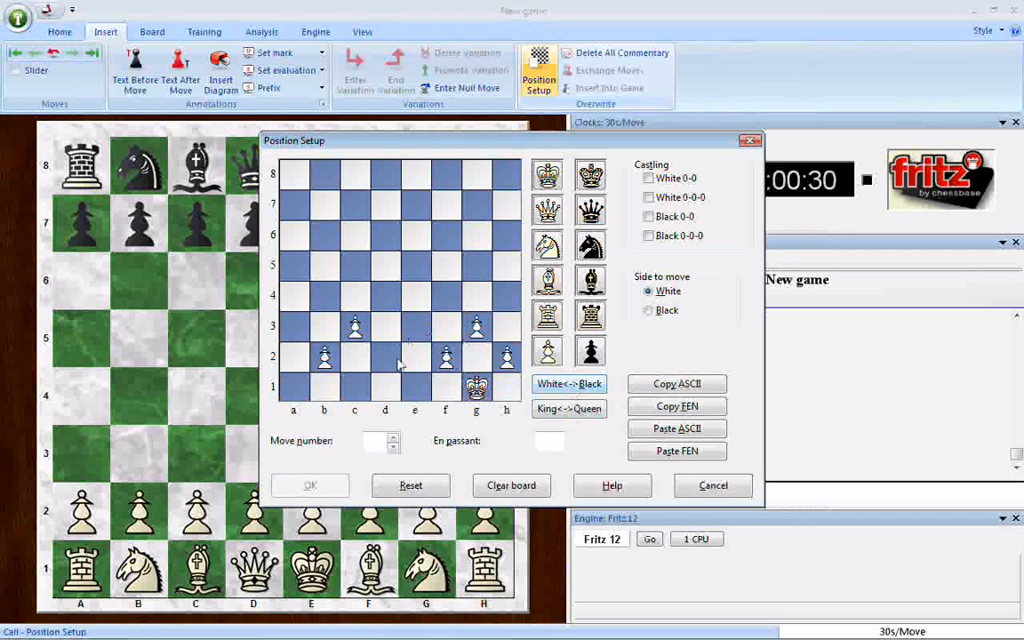
Swap the position's White and Black sides and back, and mirror it between kingside and queenside and back.
{"action": "left_click", "coordinate": [573, 384]}
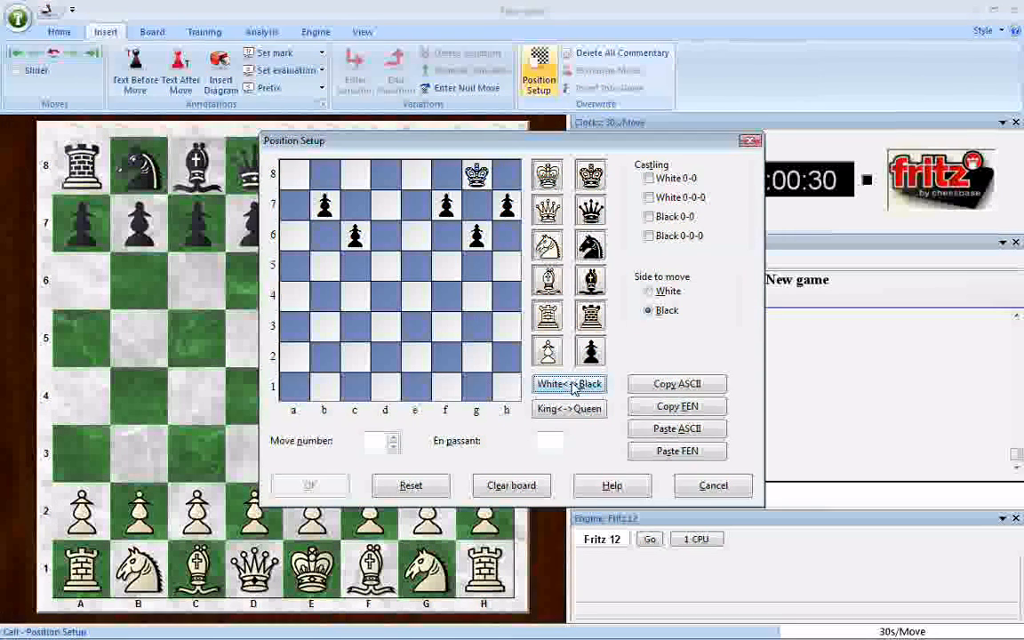
{"action": "left_click", "coordinate": [573, 384]}
{"action": "left_click", "coordinate": [574, 384]}
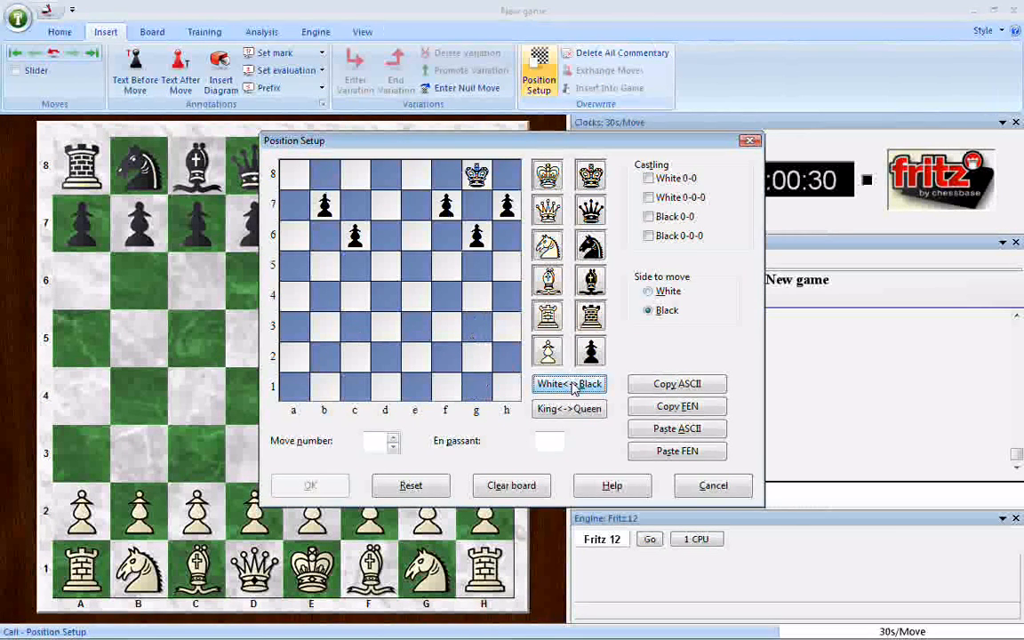
{"action": "left_click", "coordinate": [573, 384]}
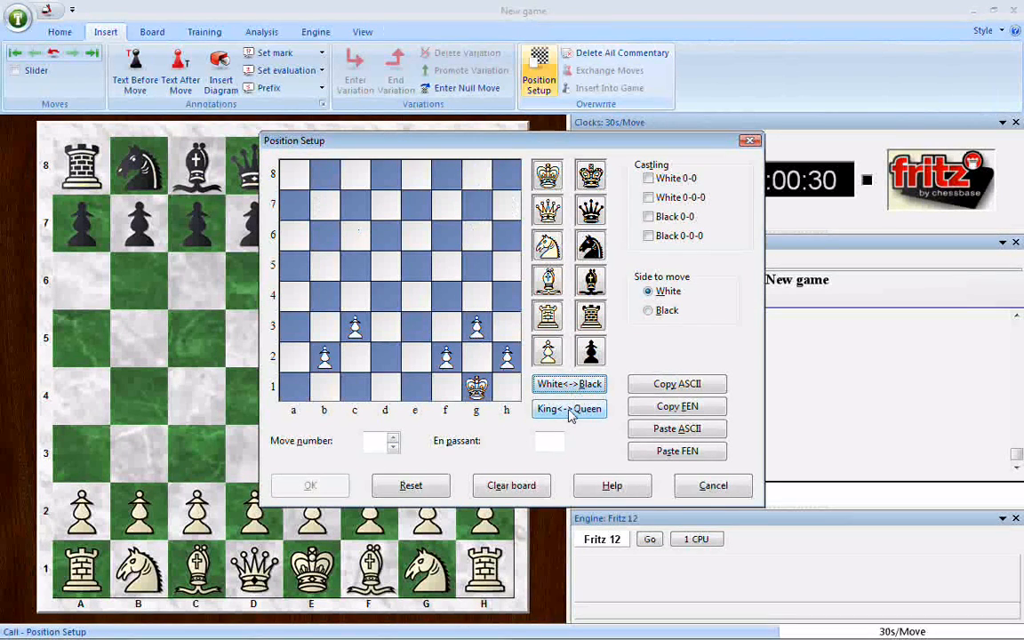
{"action": "left_click", "coordinate": [569, 411]}
{"action": "left_click", "coordinate": [569, 410]}
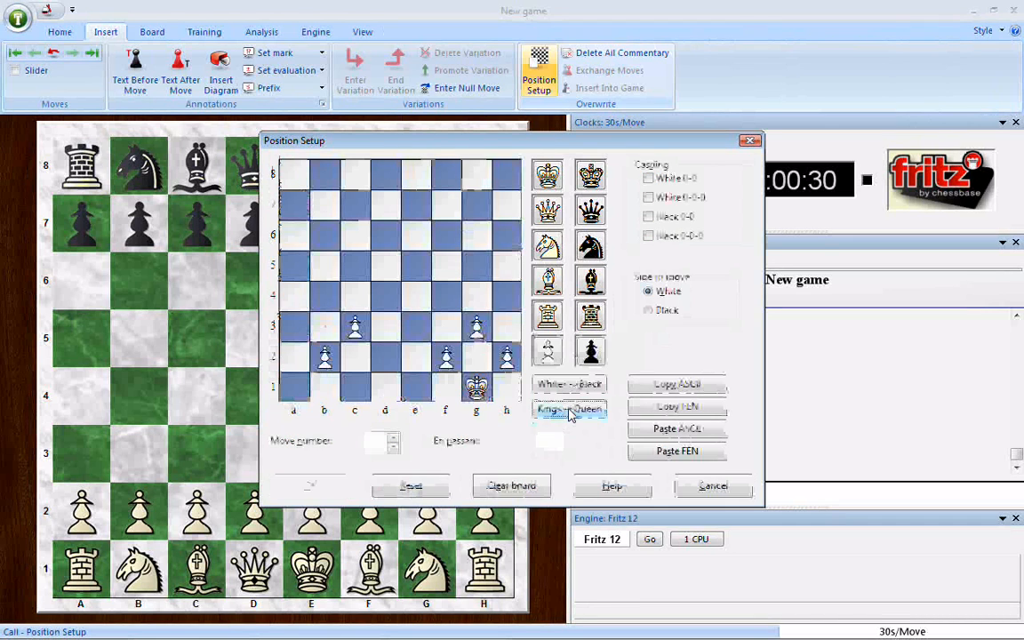
{"action": "left_click", "coordinate": [569, 411]}
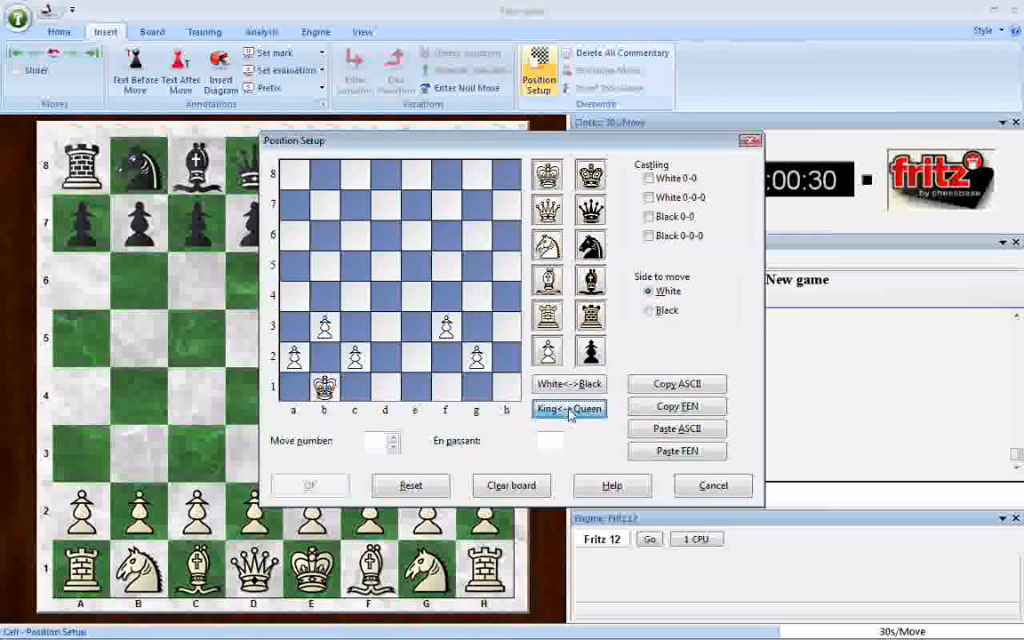
{"action": "left_click", "coordinate": [569, 411]}
{"action": "left_click", "coordinate": [570, 410]}
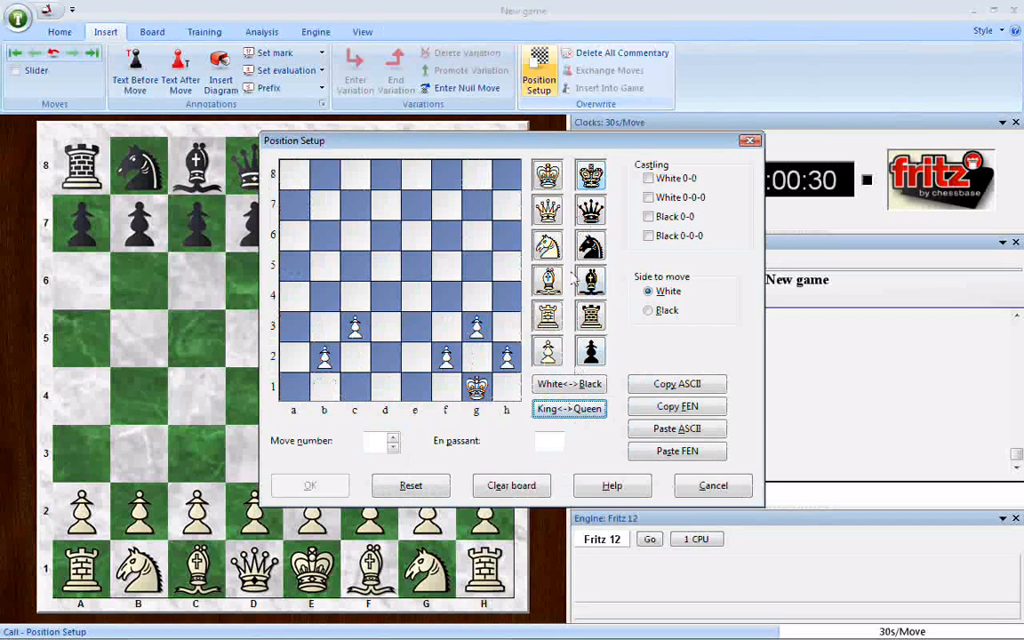
Remove the white pawns from h2, g3, f2, c3 and b2.
{"action": "left_click", "coordinate": [511, 360]}
{"action": "left_click", "coordinate": [480, 331]}
{"action": "left_click", "coordinate": [455, 358]}
{"action": "left_click", "coordinate": [364, 332]}
{"action": "left_click", "coordinate": [325, 357]}
Place a white queen on e2, the black king on g8 and a black rook on f7.
{"action": "left_click", "coordinate": [422, 359]}
{"action": "left_click", "coordinate": [590, 174]}
{"action": "left_click", "coordinate": [476, 174]}
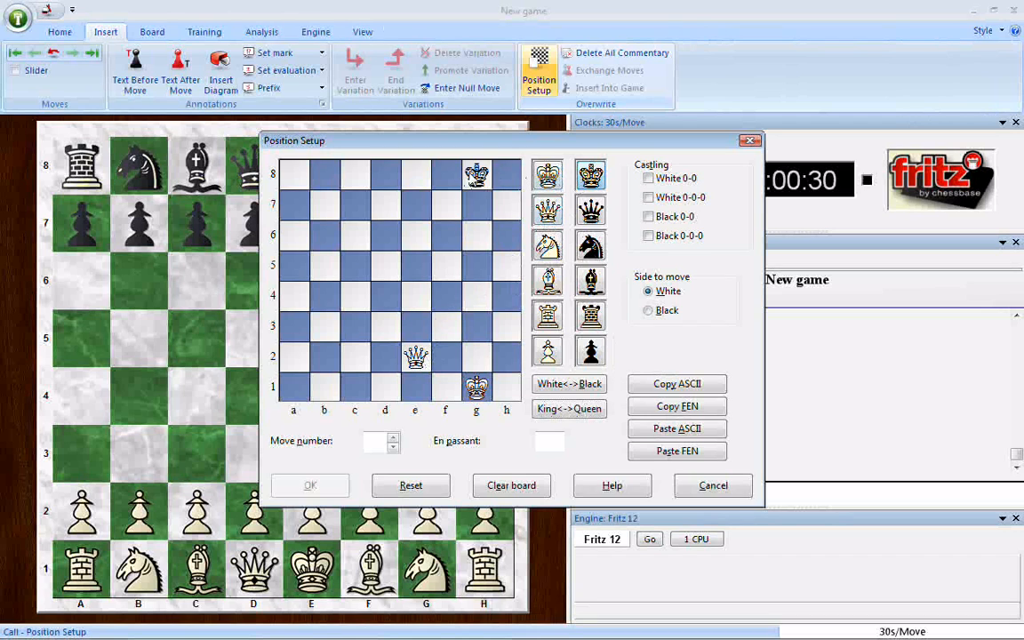
{"action": "left_click", "coordinate": [585, 319]}
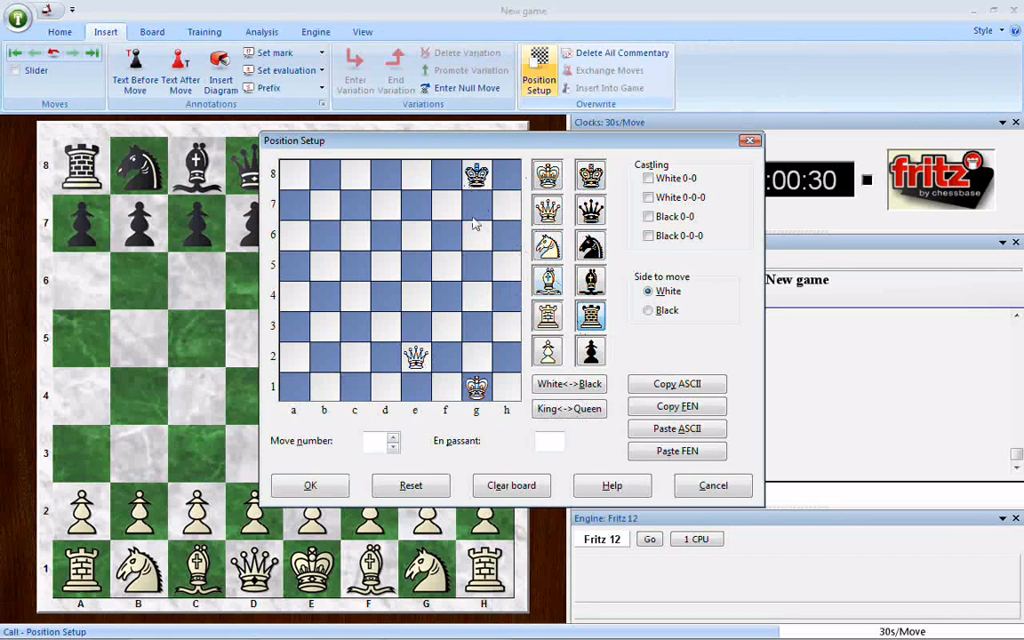
{"action": "left_click", "coordinate": [447, 211]}
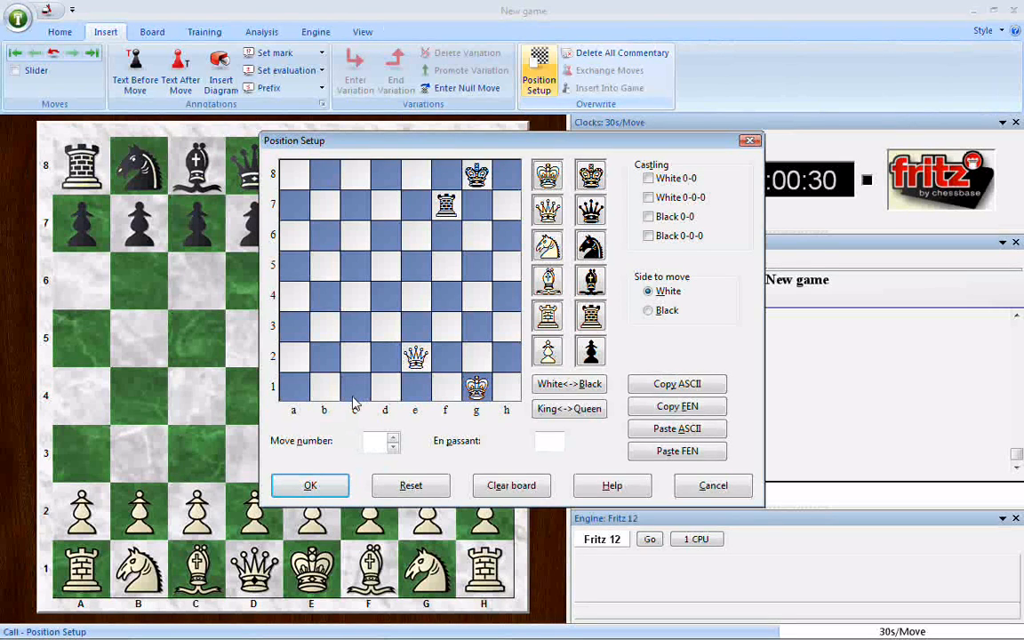
Set Black as the side to move without any castling rights and apply the position to the main board.
{"action": "left_click", "coordinate": [648, 313]}
{"action": "left_click", "coordinate": [648, 236]}
{"action": "left_click", "coordinate": [649, 218]}
{"action": "left_click", "coordinate": [649, 198]}
{"action": "left_click", "coordinate": [650, 180]}
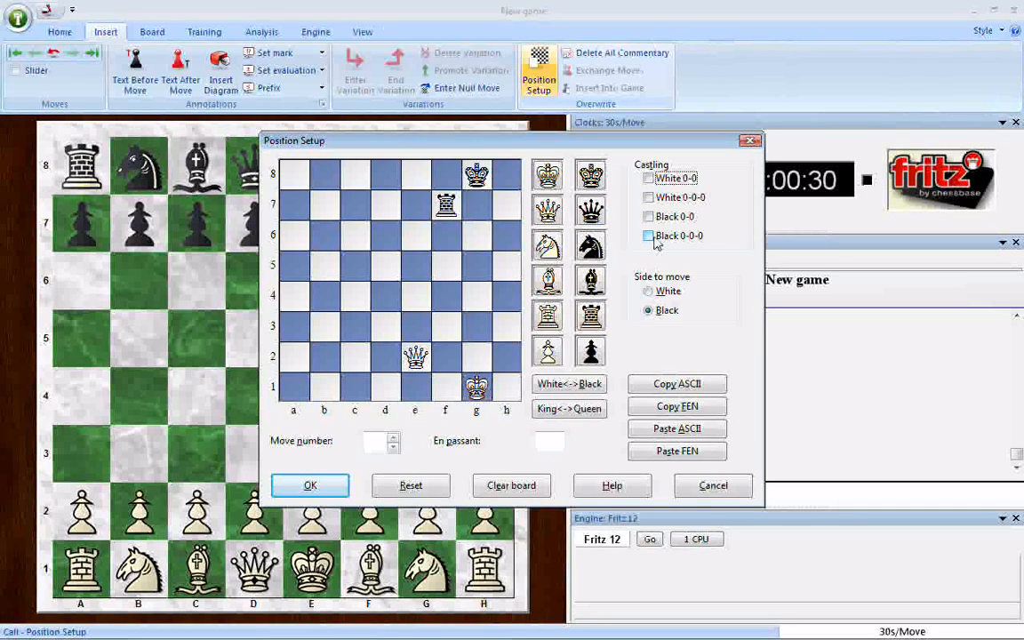
{"action": "left_click", "coordinate": [311, 484]}
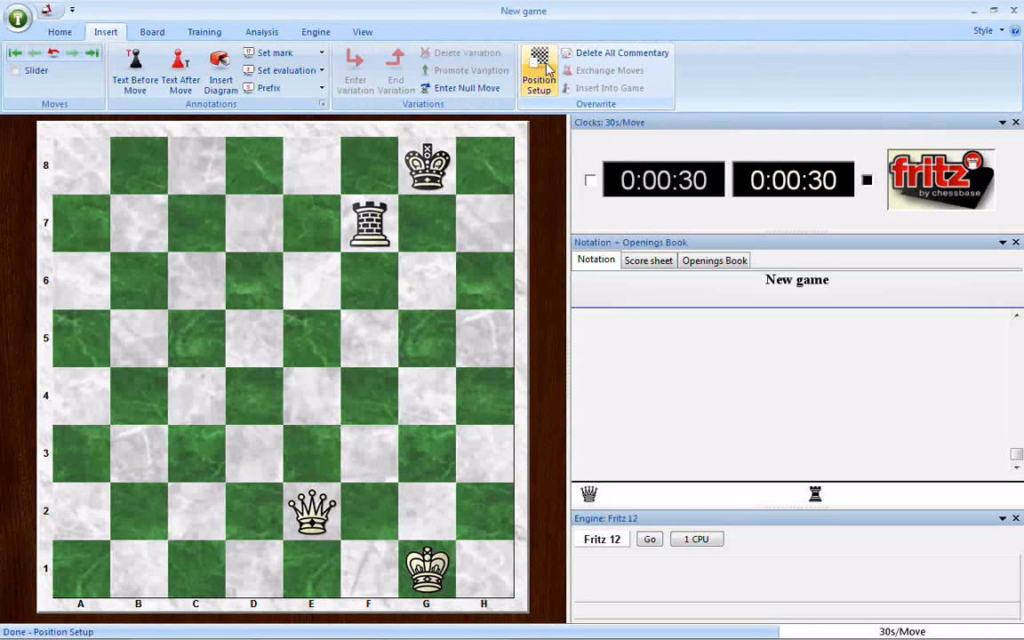
Clear the board in a new position setup and place white bishops on g2 and f2 and the white king on h1.
{"action": "left_click", "coordinate": [540, 71]}
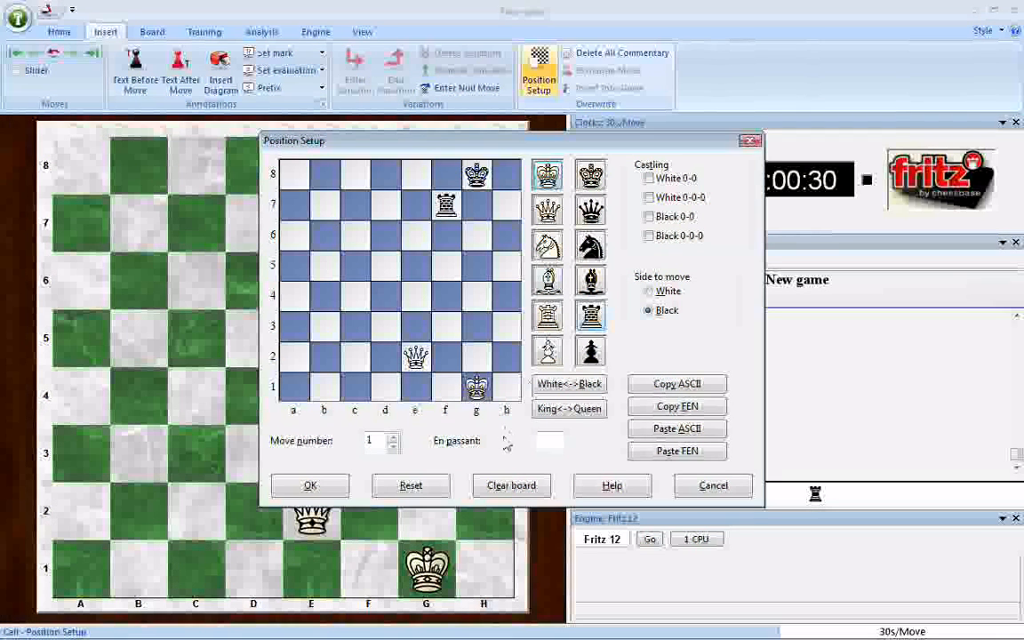
{"action": "left_click", "coordinate": [522, 491]}
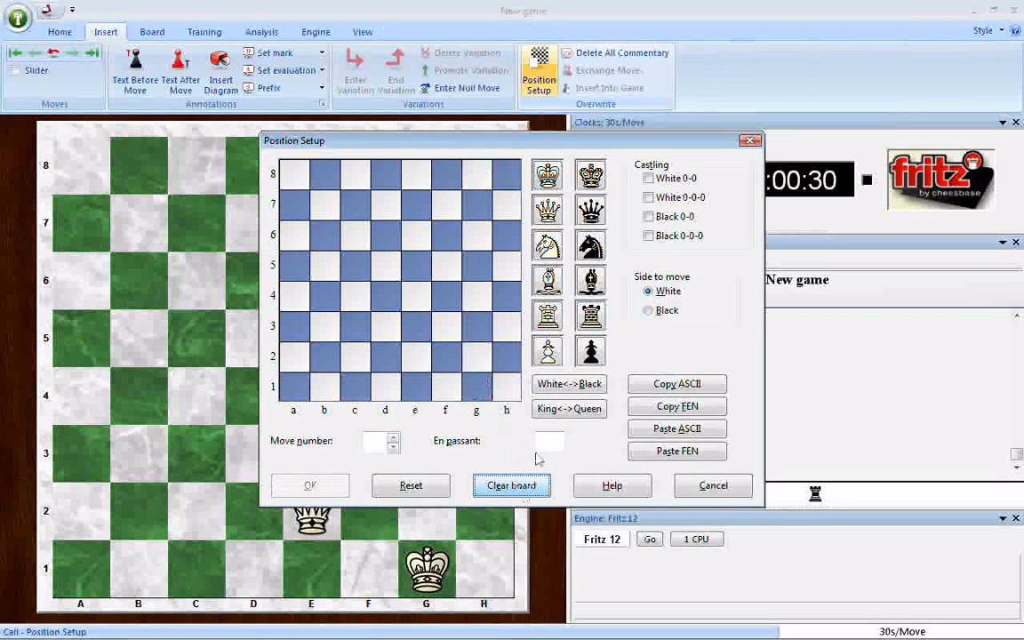
{"action": "left_click", "coordinate": [477, 356]}
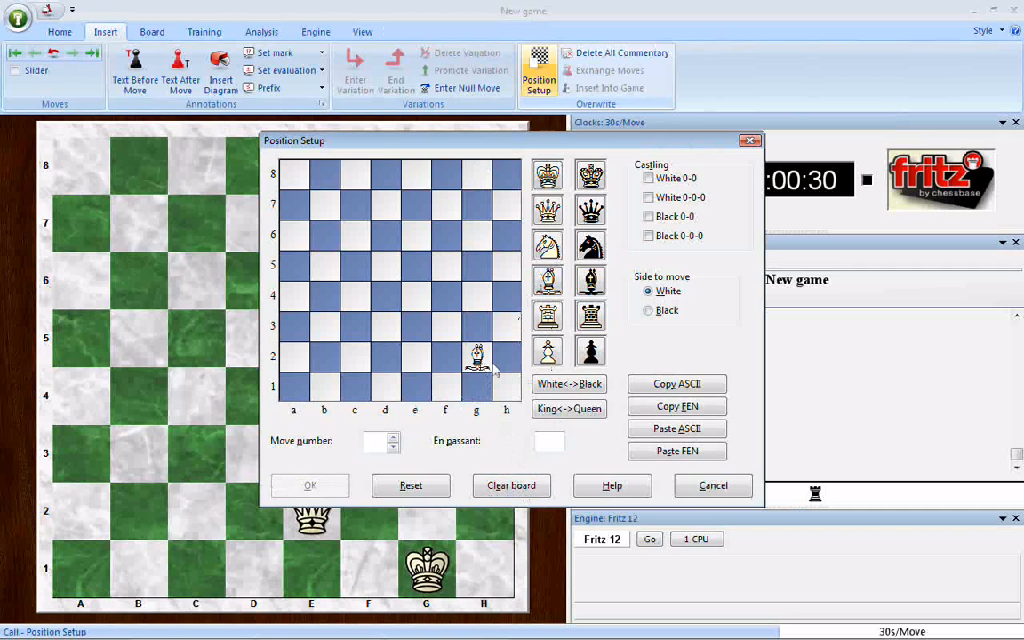
{"action": "left_click", "coordinate": [547, 175]}
{"action": "left_click", "coordinate": [507, 387]}
{"action": "left_click", "coordinate": [547, 281]}
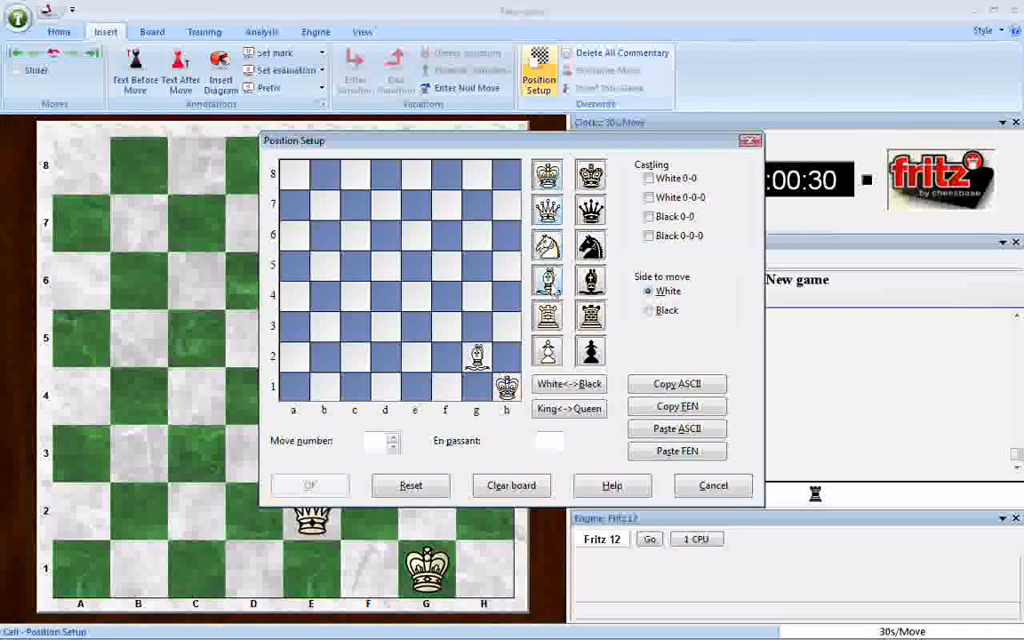
{"action": "left_click", "coordinate": [446, 357]}
Place the black king on d8 and apply the position to the main board.
{"action": "left_click", "coordinate": [590, 175]}
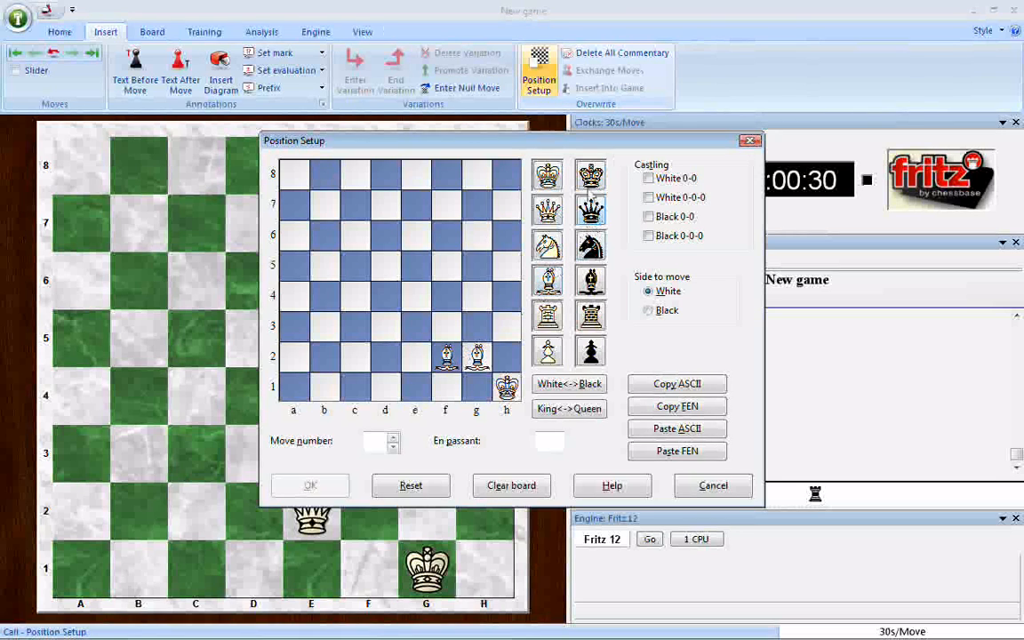
{"action": "left_click", "coordinate": [391, 181]}
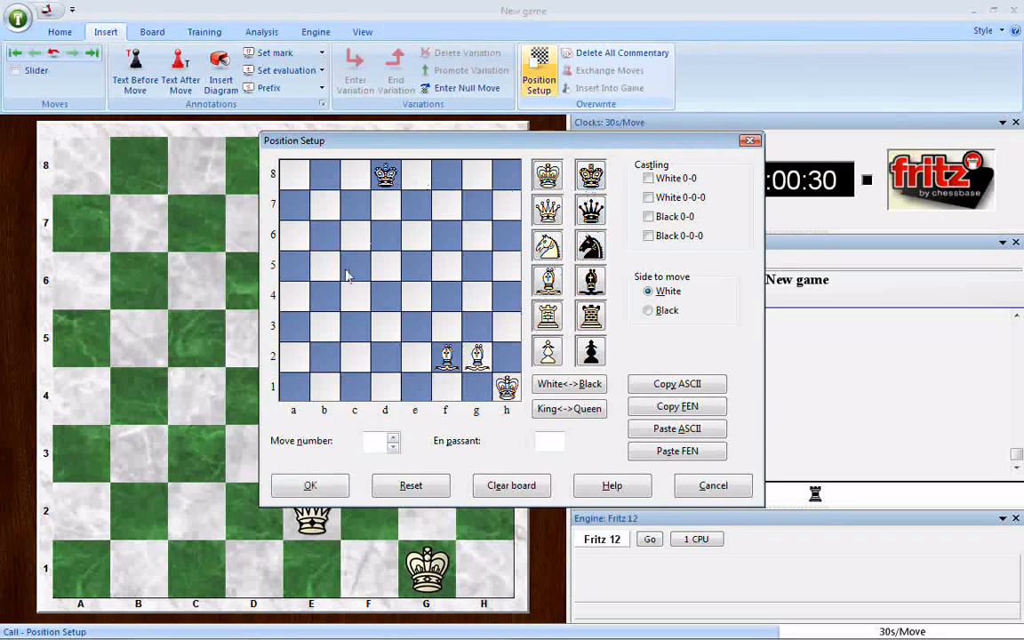
{"action": "left_click", "coordinate": [320, 484]}
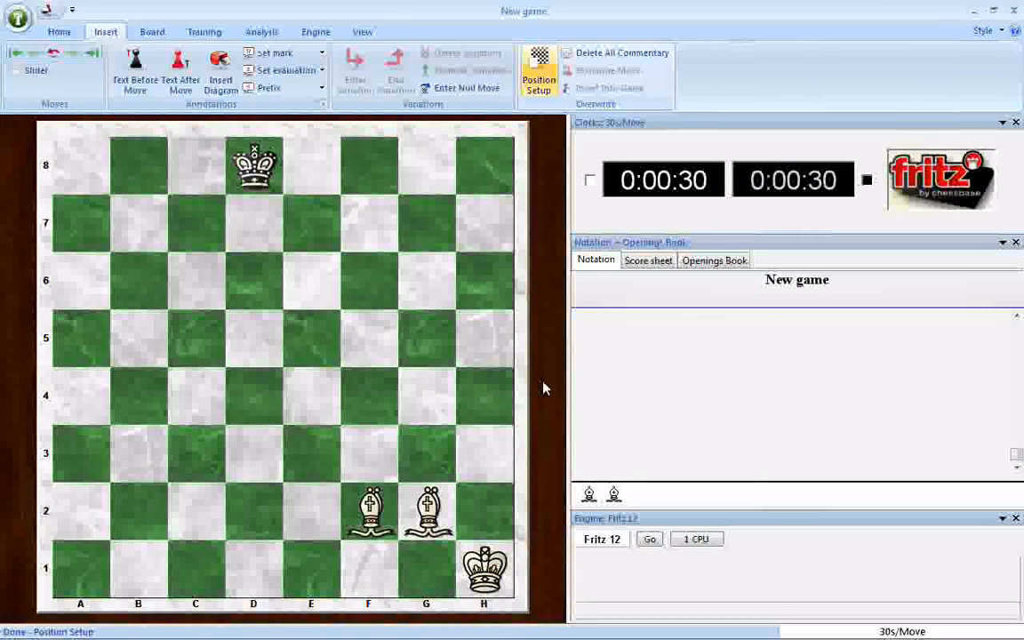